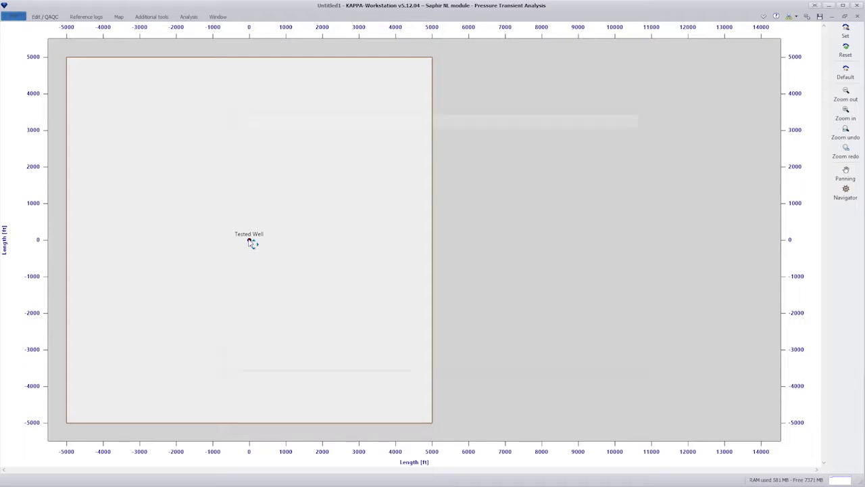
Open the tested well's definition from the map and change its well type to Complex.
double_click(251, 242)
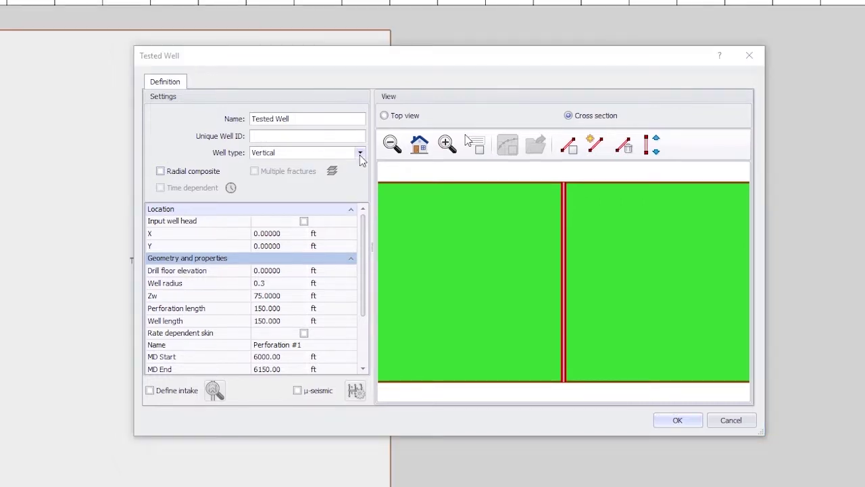
click(359, 154)
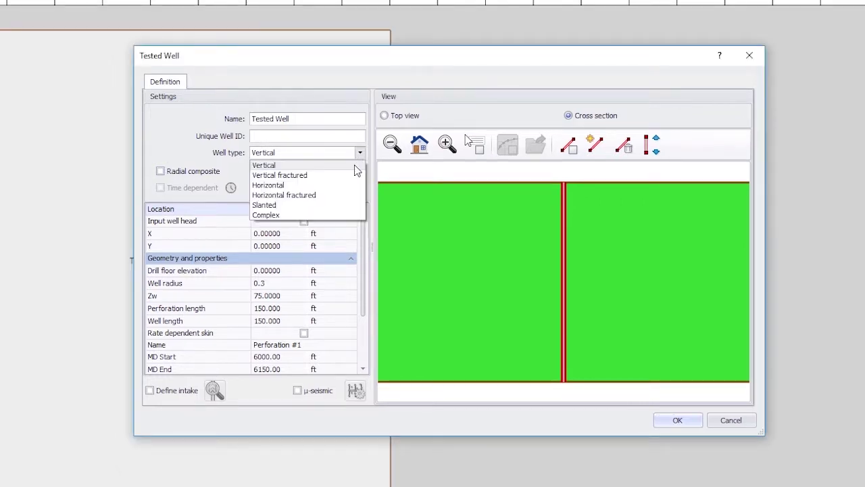
click(348, 215)
Edit the well trajectory in top view, stretching it horizontally from the well location to a length of about 580 ft.
click(384, 115)
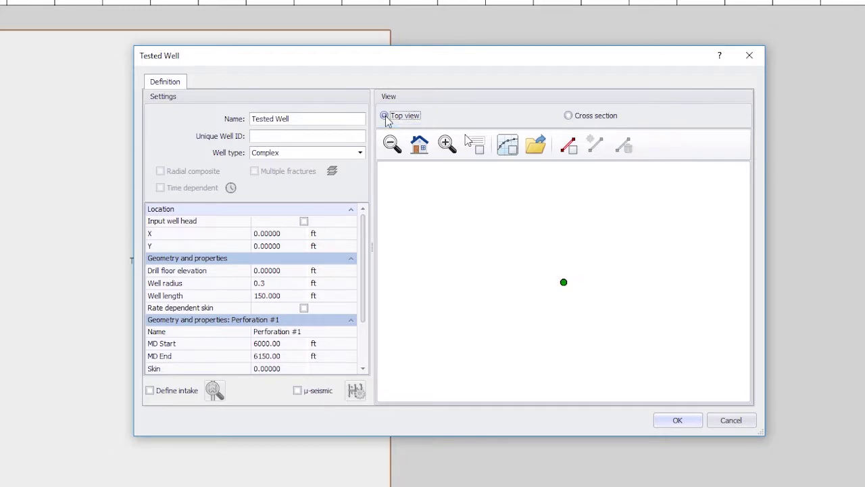
click(512, 150)
drag(565, 284, 726, 287)
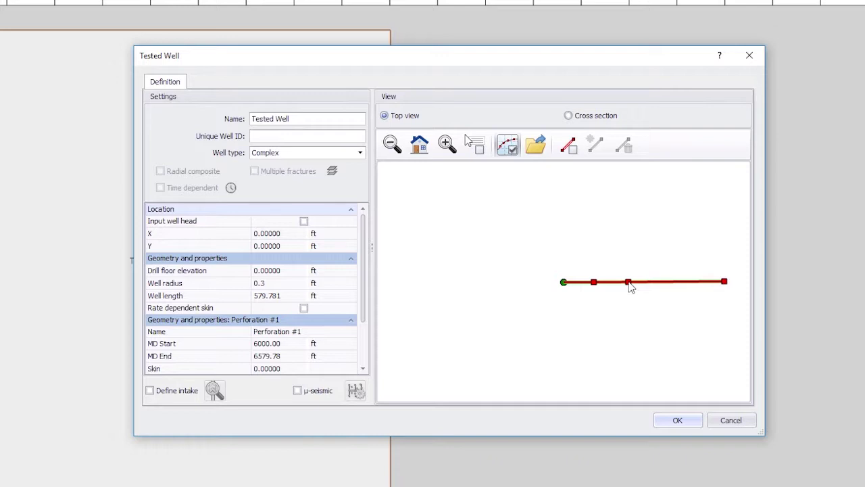
Switch to the cross section and add five intermediate points along the slanted well trajectory.
click(570, 117)
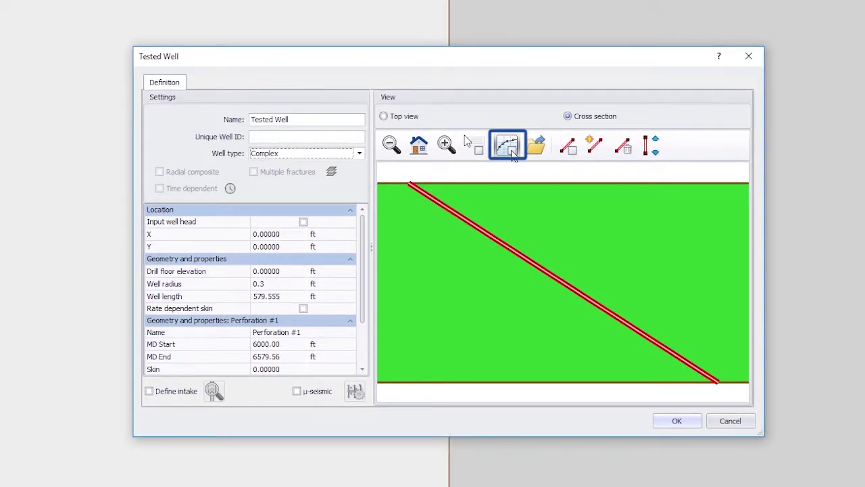
click(508, 144)
click(434, 200)
click(464, 218)
click(515, 251)
click(566, 284)
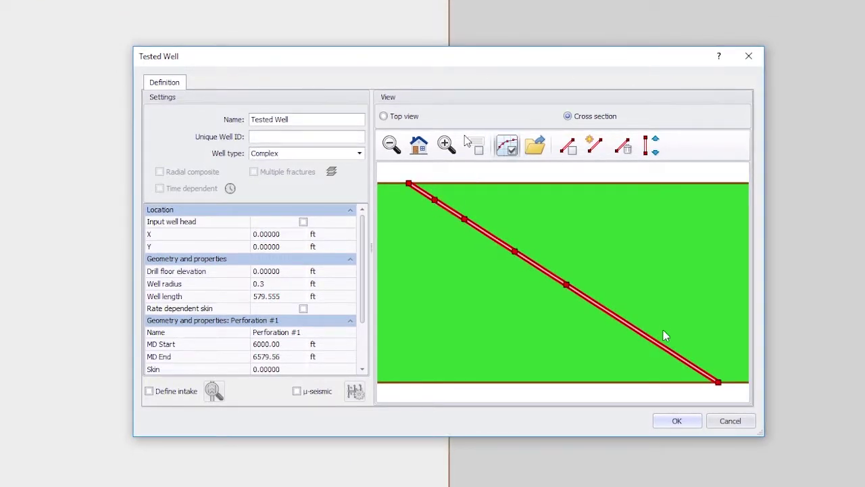
click(659, 343)
Move the five intermediate trajectory points downward in the cross section to bend the well path into a curve.
drag(659, 344, 659, 360)
drag(567, 284, 567, 321)
drag(515, 252, 515, 288)
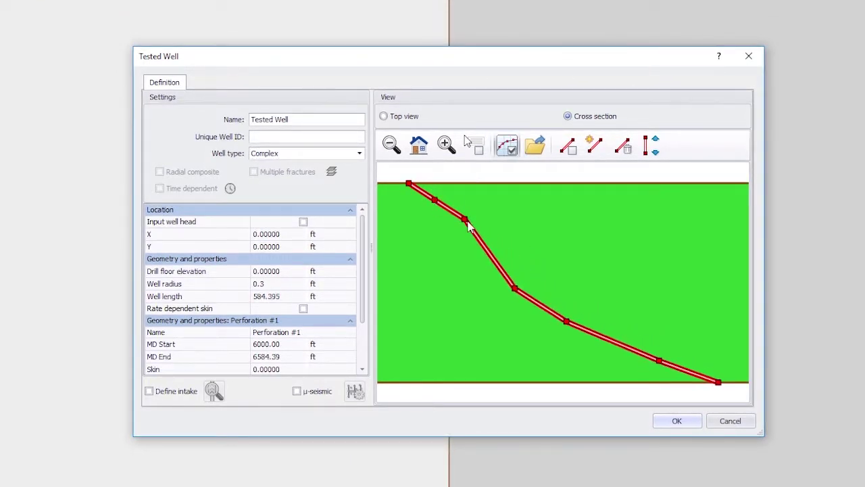
drag(465, 218, 465, 255)
drag(435, 203, 405, 227)
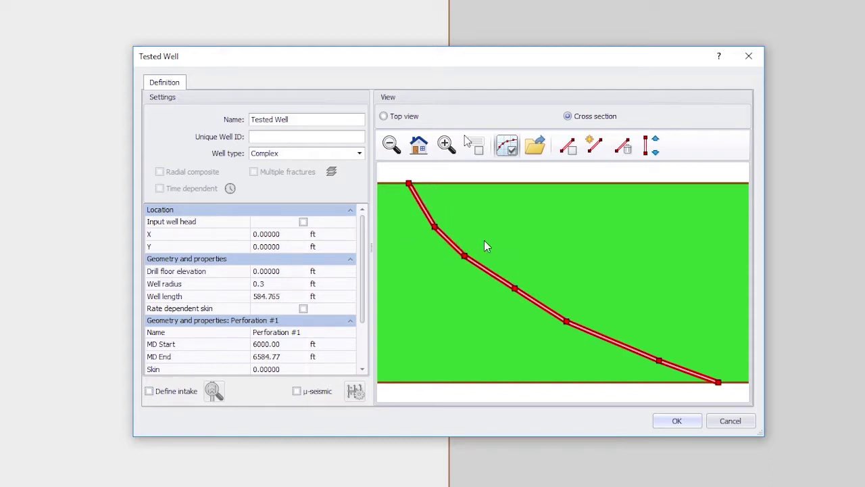
Load the well trajectory as X-Y-TVDss data from the text file "Complex well trajectory.txt", keeping the assigned columns.
click(534, 146)
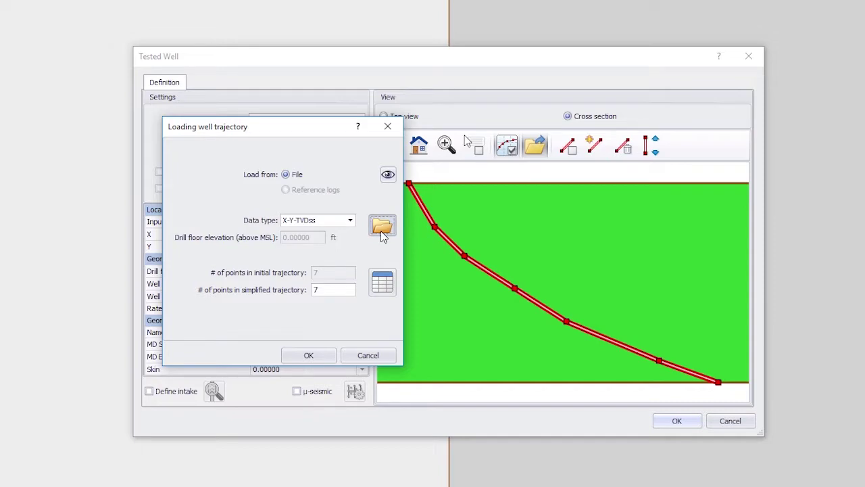
click(380, 231)
click(58, 71)
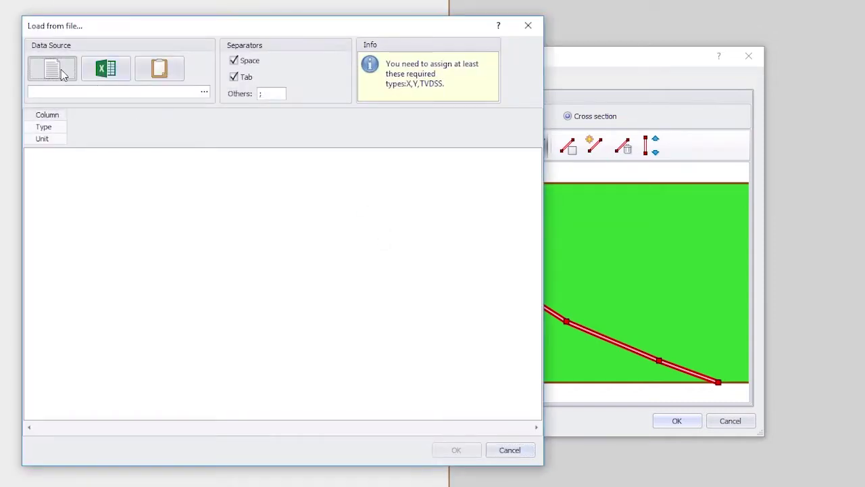
click(195, 129)
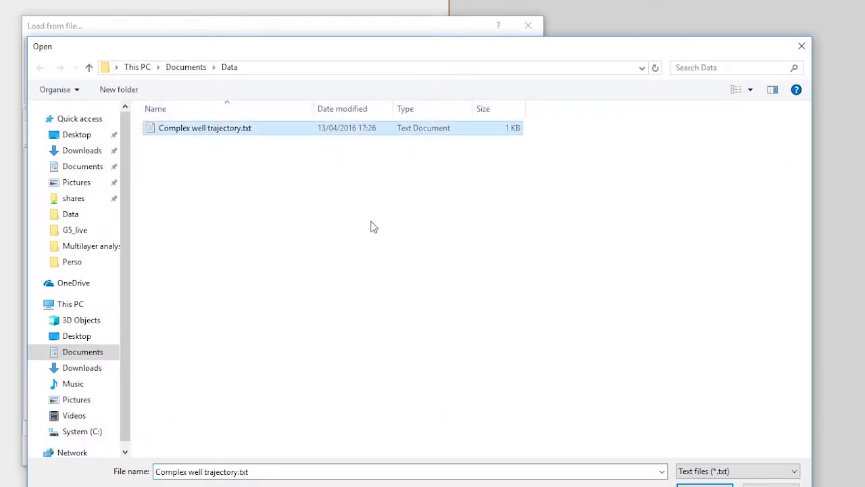
click(704, 484)
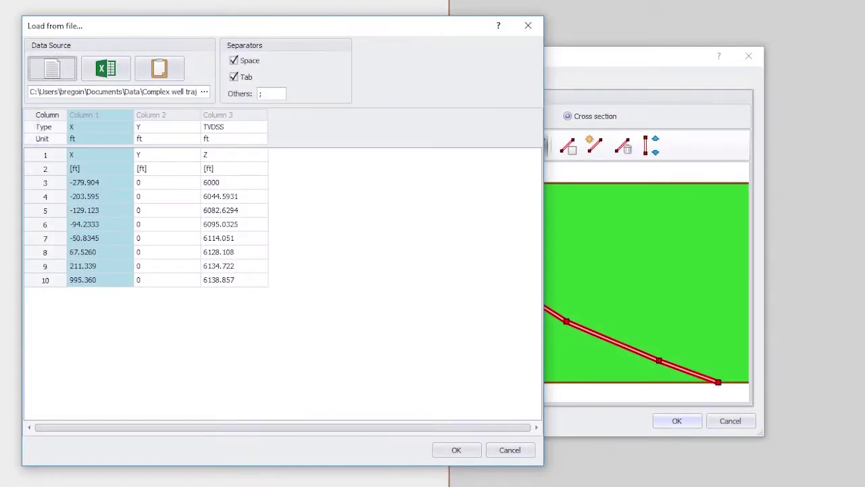
click(465, 451)
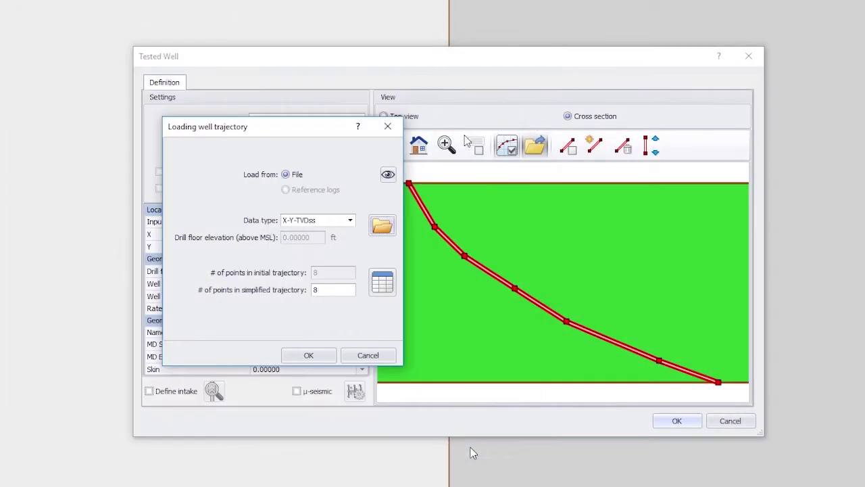
click(331, 355)
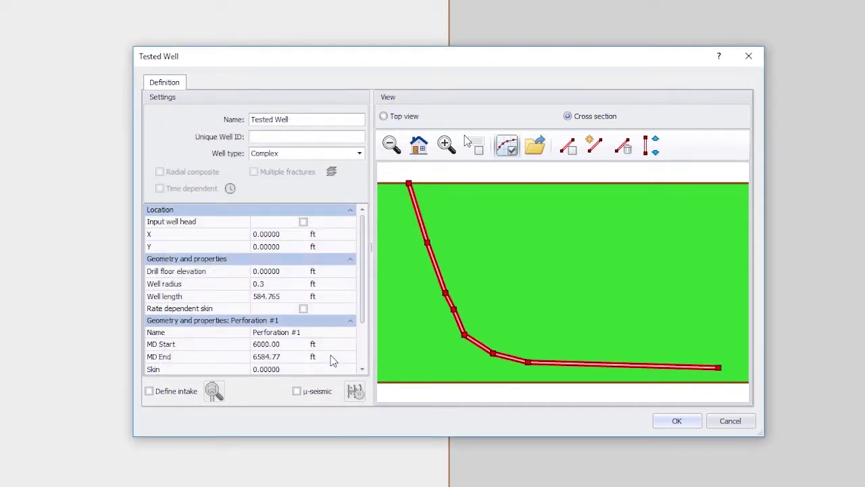
Shorten the perforation from both ends to the steep upper part of the well, about 6062 to 6158 ft MD.
click(568, 158)
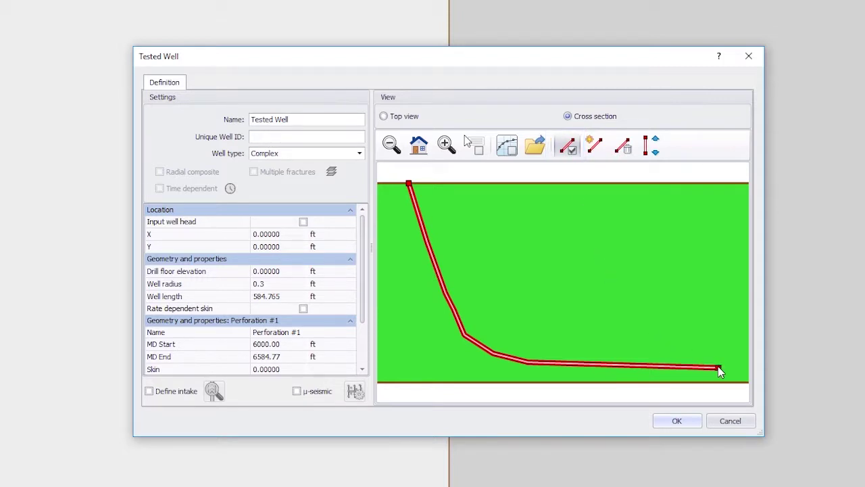
mouse_move(718, 367)
mouse_down()
mouse_move(500, 351)
mouse_move(443, 283)
mouse_up()
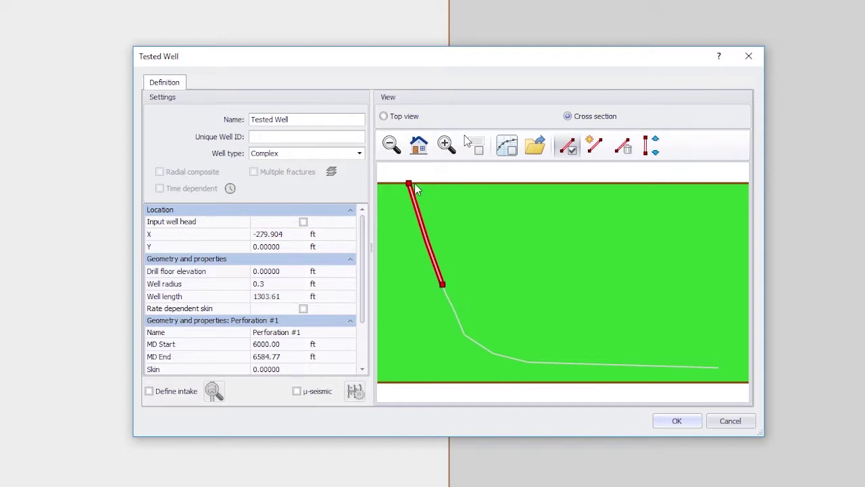
drag(410, 187, 418, 231)
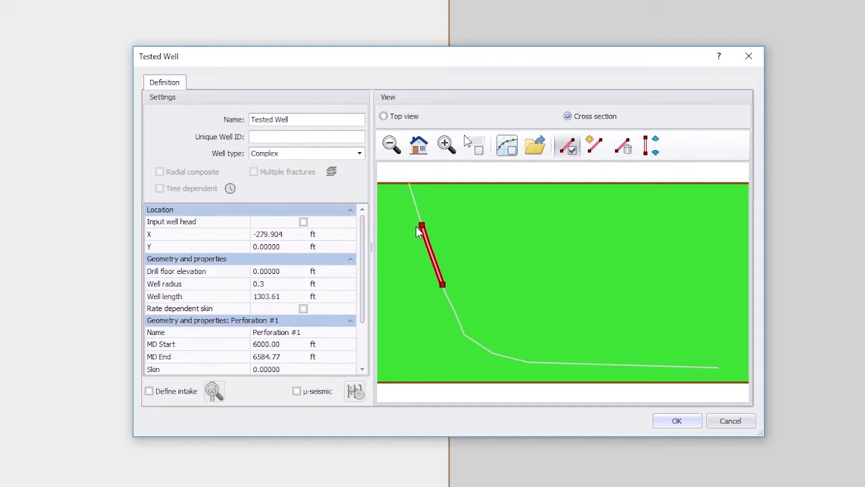
Add a second perforation on the near-horizontal part of the well, from about 6738 to 7120 ft MD, and check it in top view.
click(594, 148)
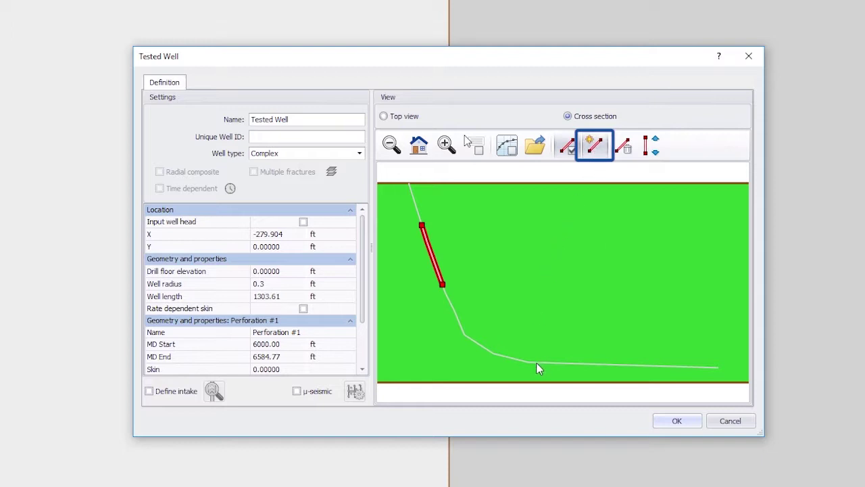
click(557, 364)
drag(557, 367, 624, 364)
click(384, 117)
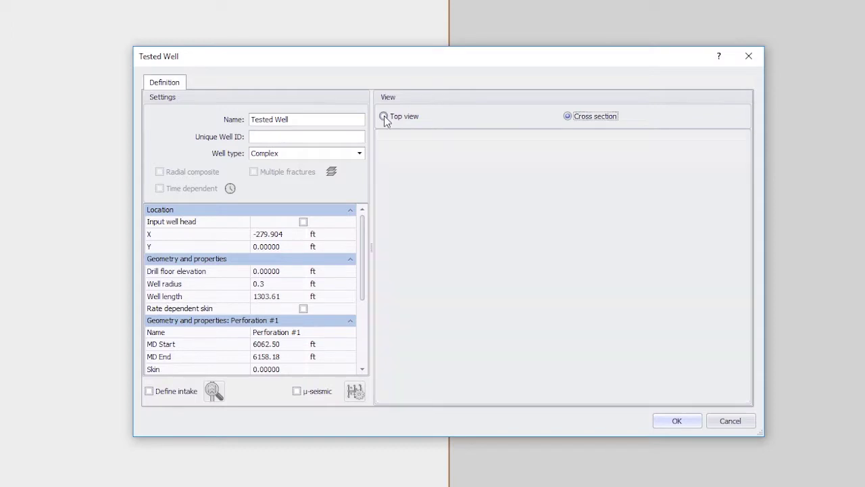
click(568, 116)
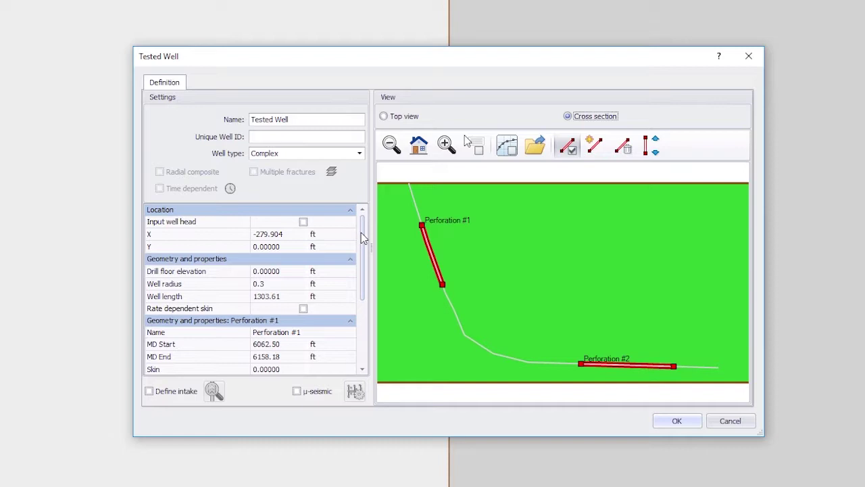
Review the properties of both perforations and accept the tested well's definition.
drag(362, 238, 365, 282)
scroll(364, 283, down, 1)
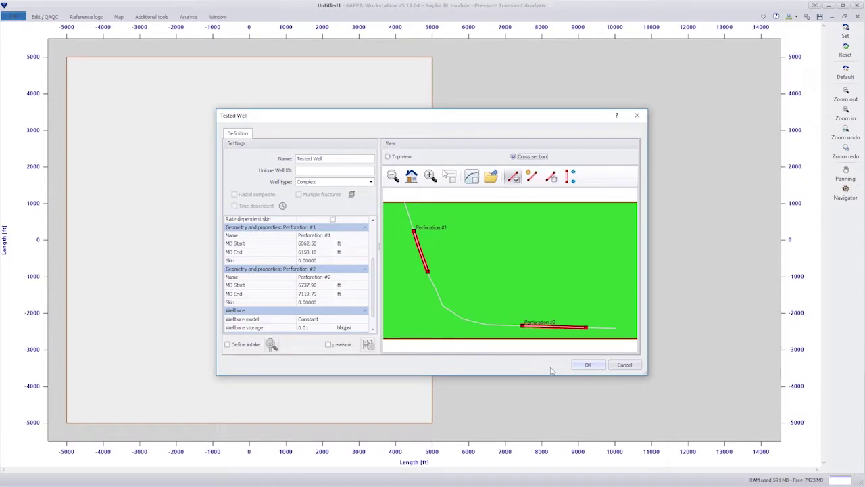
click(586, 365)
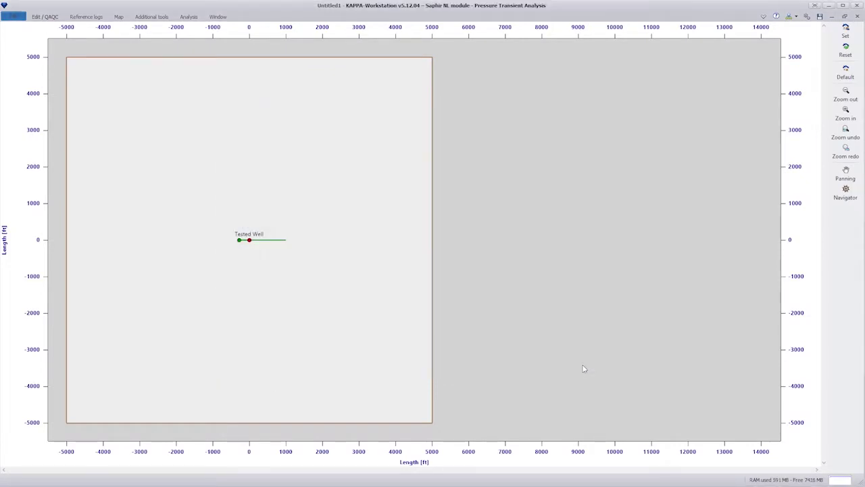
Preview the 3D grid with reduced opacity and examine the cells around the tested well in the preview and on the map.
click(118, 17)
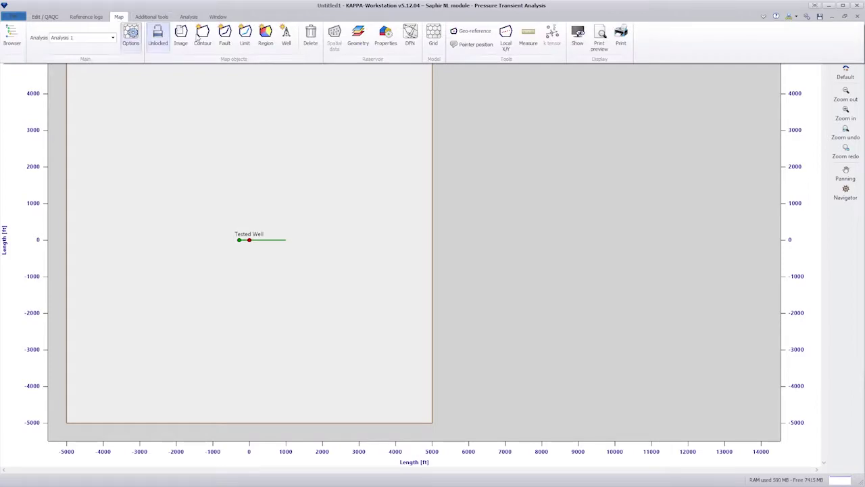
click(434, 49)
drag(569, 205, 566, 161)
drag(761, 139, 718, 143)
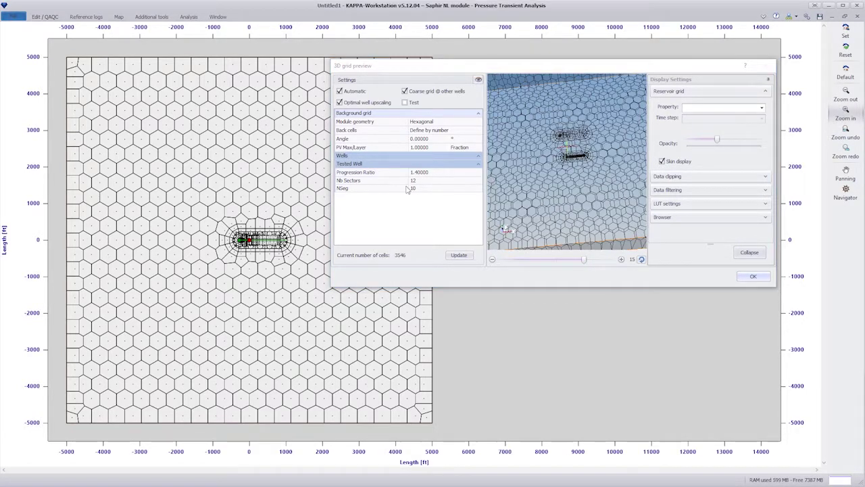
drag(223, 223, 297, 256)
drag(497, 67, 537, 261)
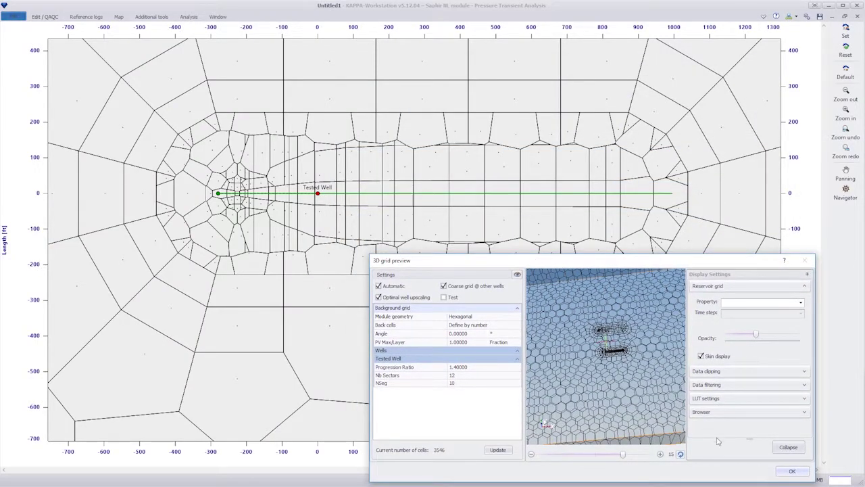
click(792, 471)
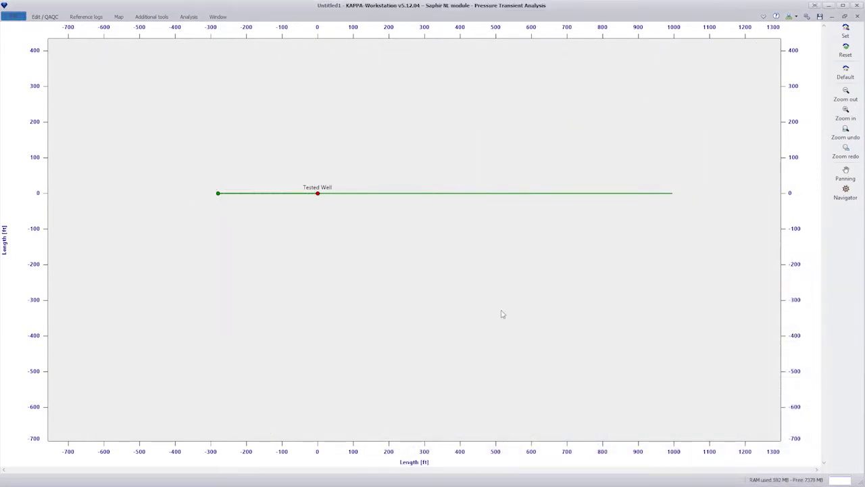
Start a numerical test design and define its history as 1000 hr of production at an oil rate of 1000 STB/D.
click(152, 17)
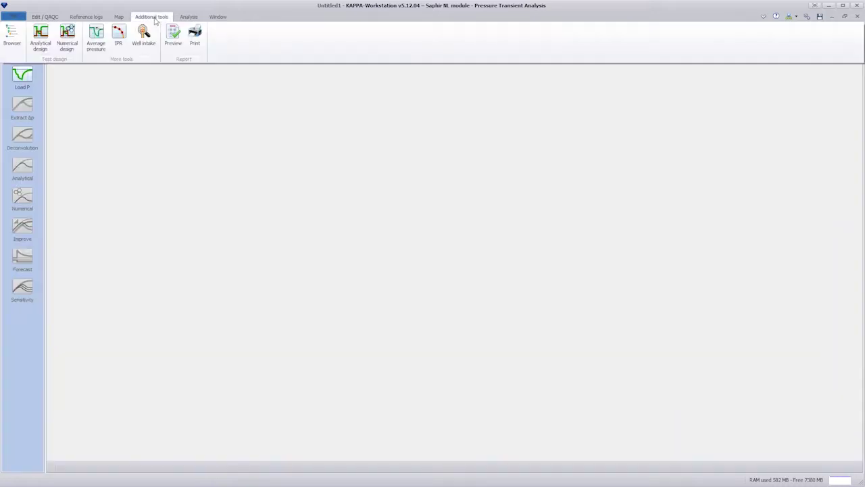
click(71, 42)
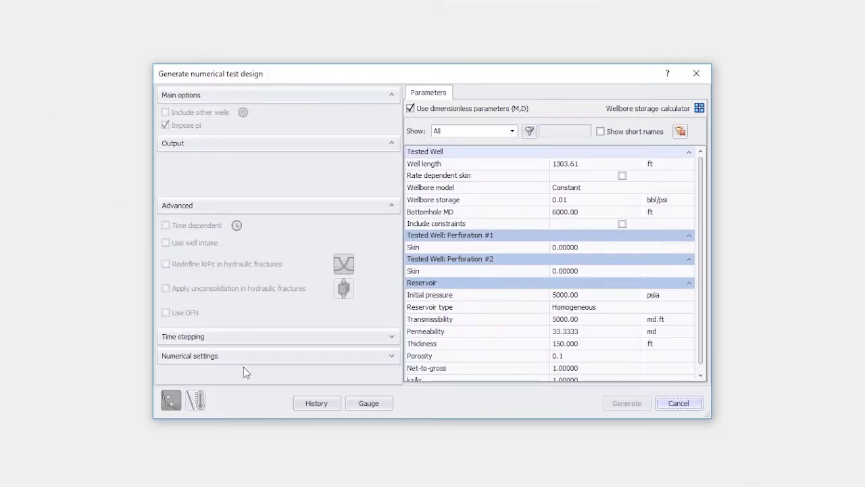
click(309, 407)
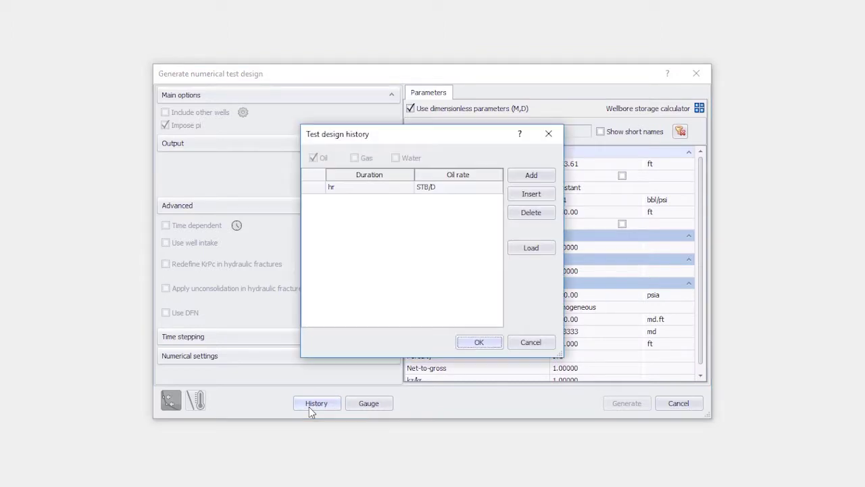
double_click(396, 309)
double_click(396, 199)
click(531, 342)
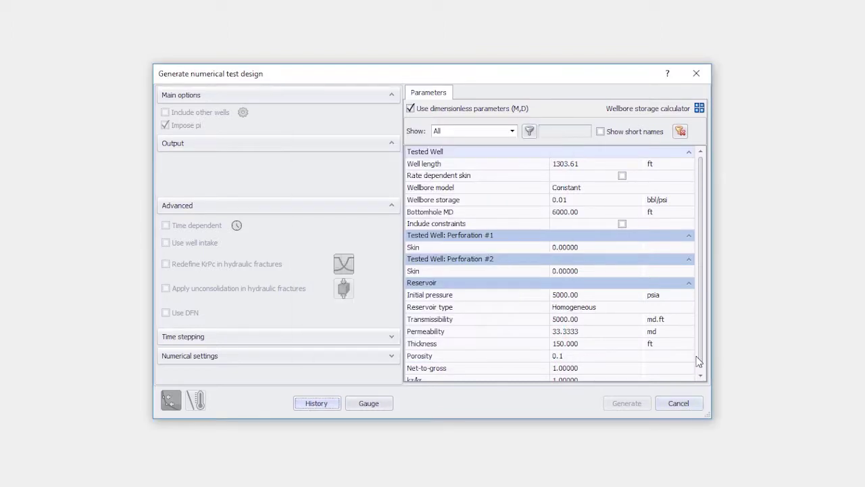
Set the reservoir's kz/kr to 0.1 and generate the numerical test design.
scroll(697, 358, down, 1)
click(599, 378)
text(0.1)
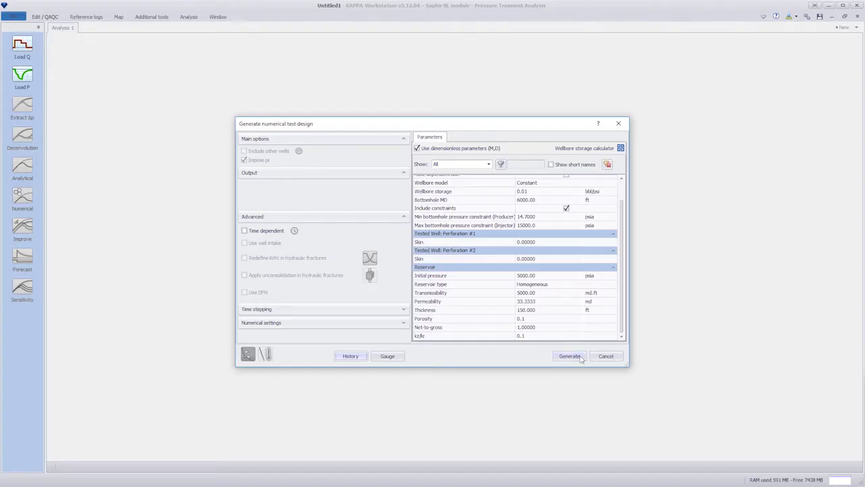
click(570, 357)
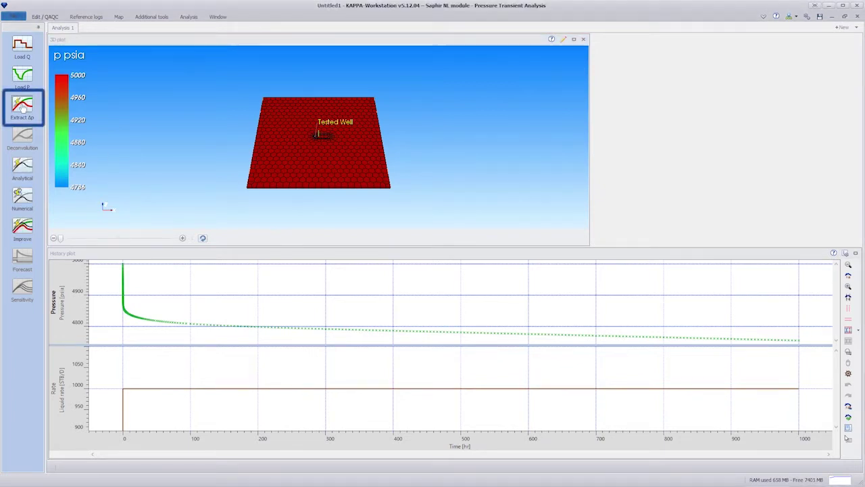
Extract the pressure response of the test design and generate the numerical model with its current parameters.
click(22, 106)
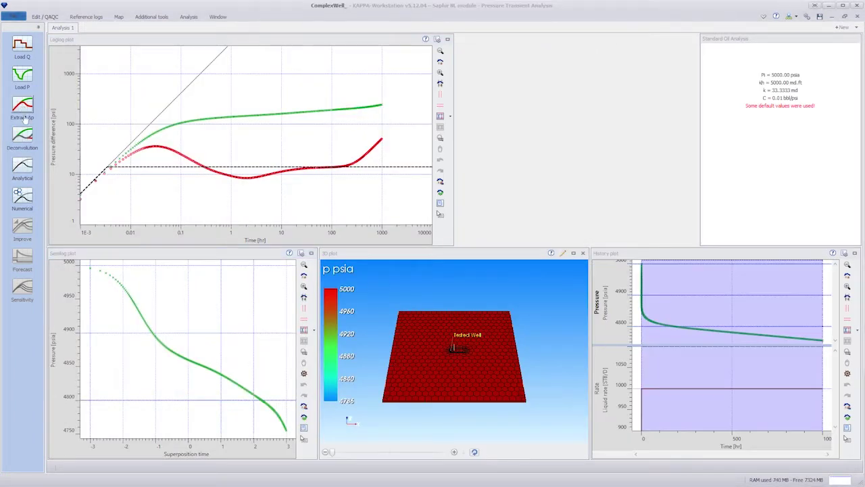
click(23, 198)
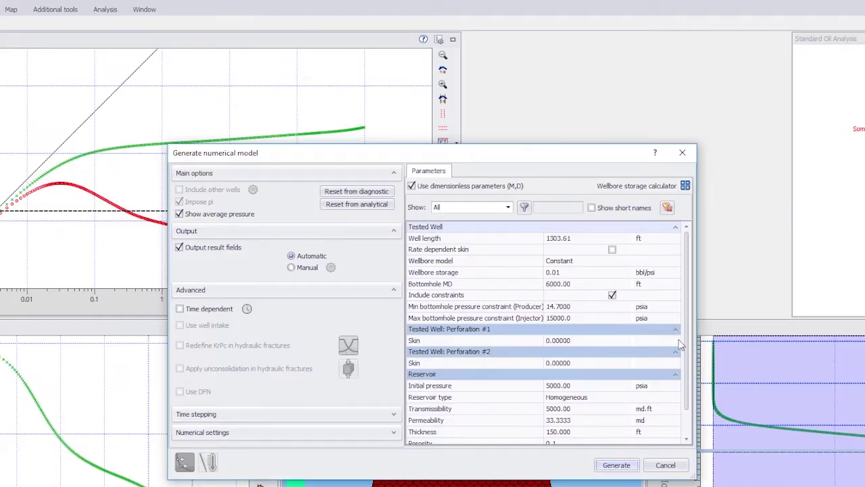
scroll(629, 301, down, 1)
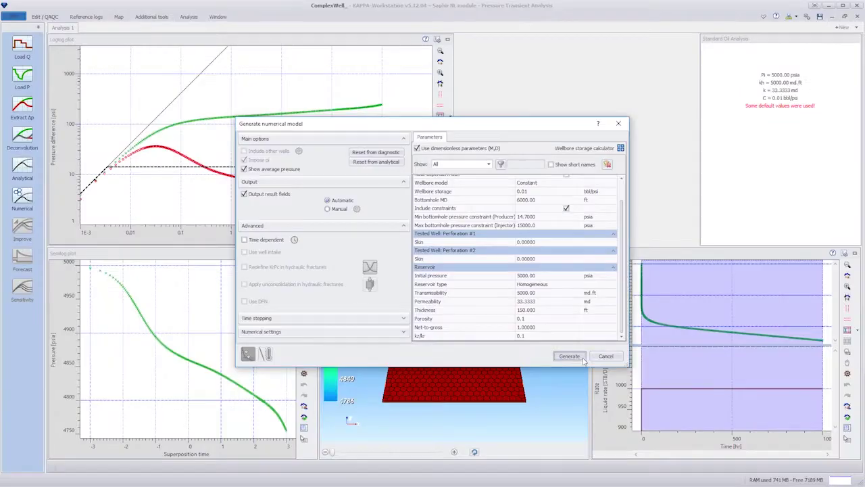
click(617, 465)
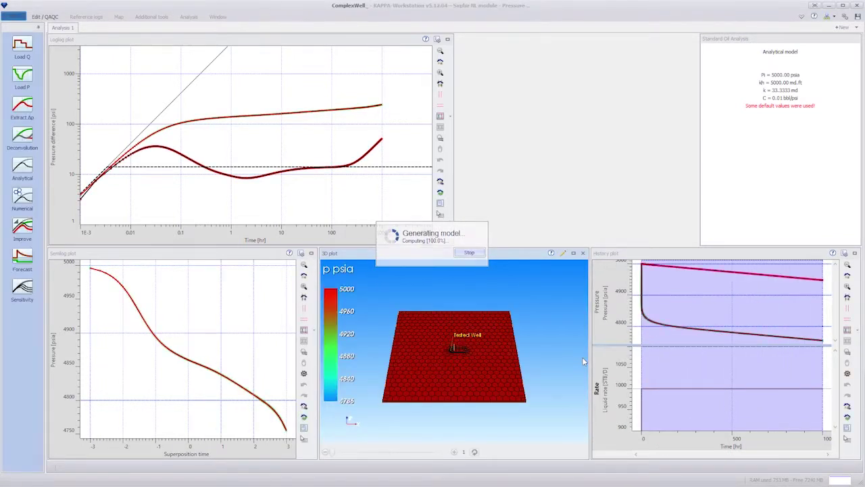
Enlarge the 3D plot and reduce the reservoir grid's opacity to about half to expose the well trajectory and its perforations.
click(573, 253)
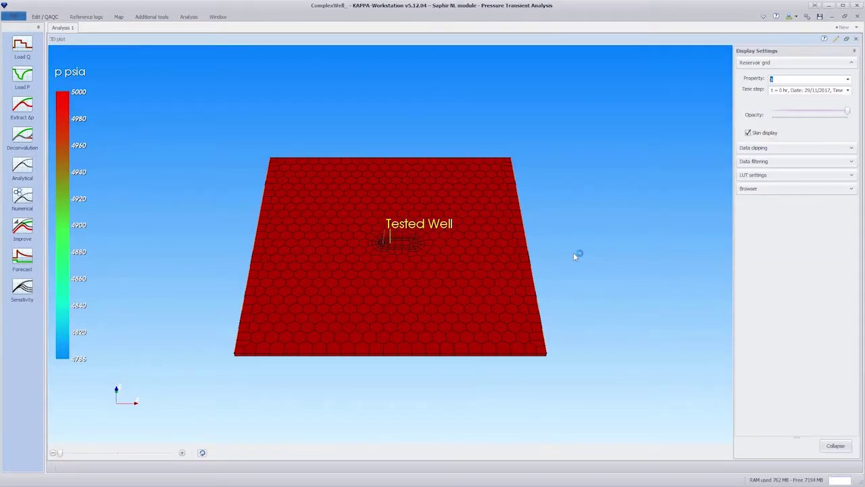
scroll(367, 397, up, 10)
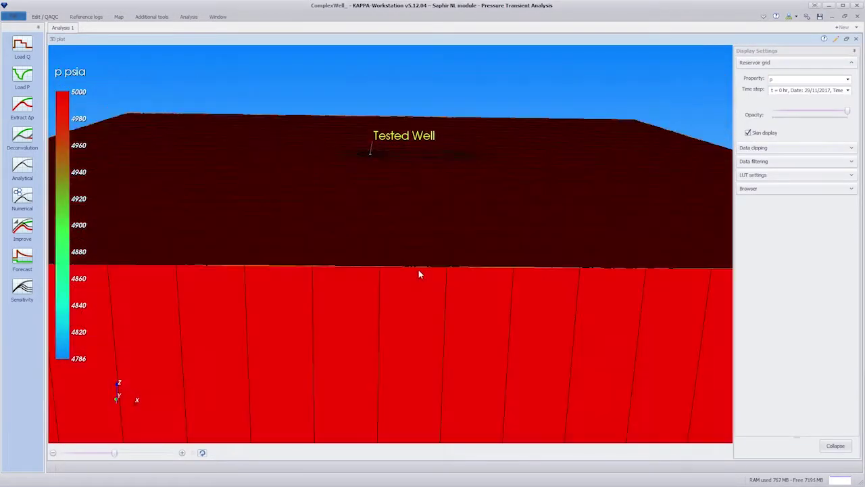
drag(420, 271, 419, 302)
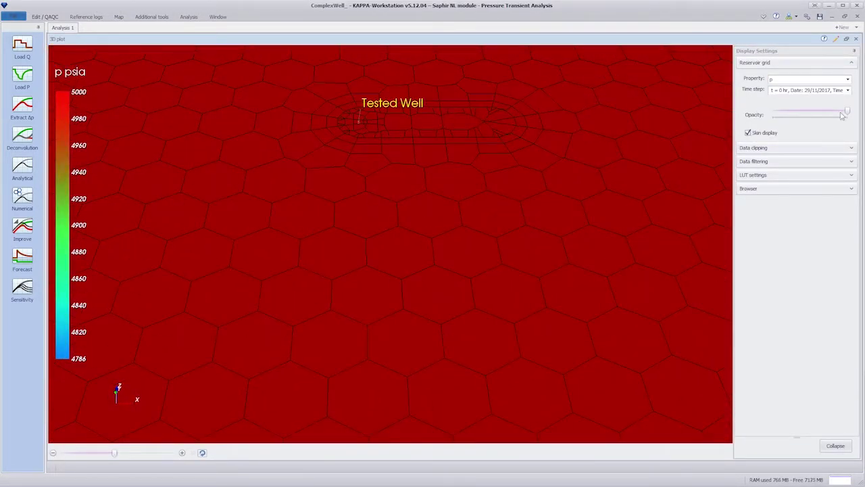
drag(842, 116, 800, 115)
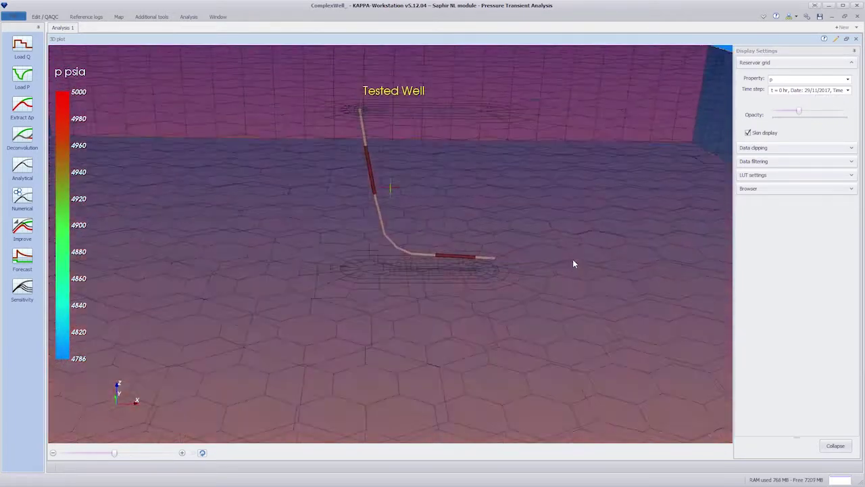
drag(573, 263, 572, 253)
Switch the plot to the horizontal 2D X-Y display and move the horizontal cutting plane to 6117 ft.
click(188, 16)
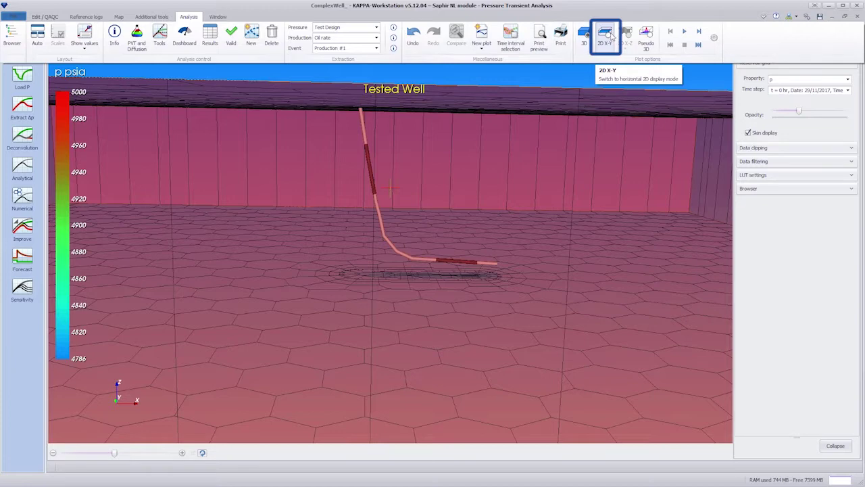
click(613, 37)
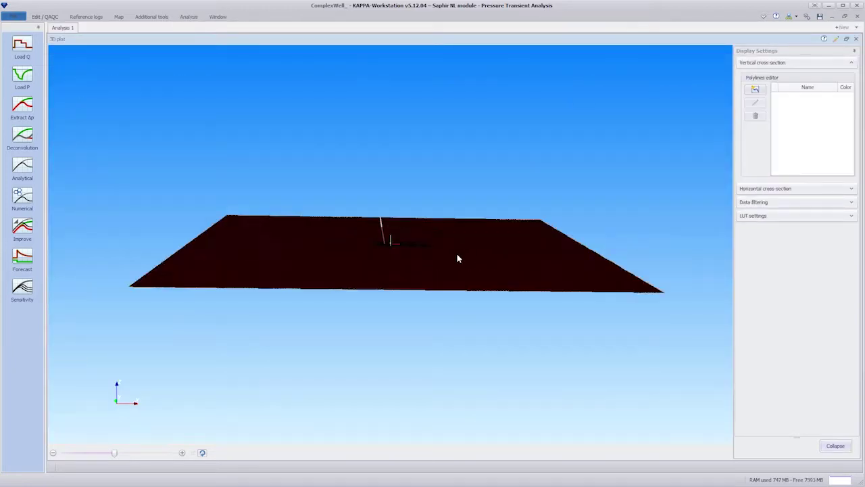
scroll(460, 264, up, 5)
click(834, 191)
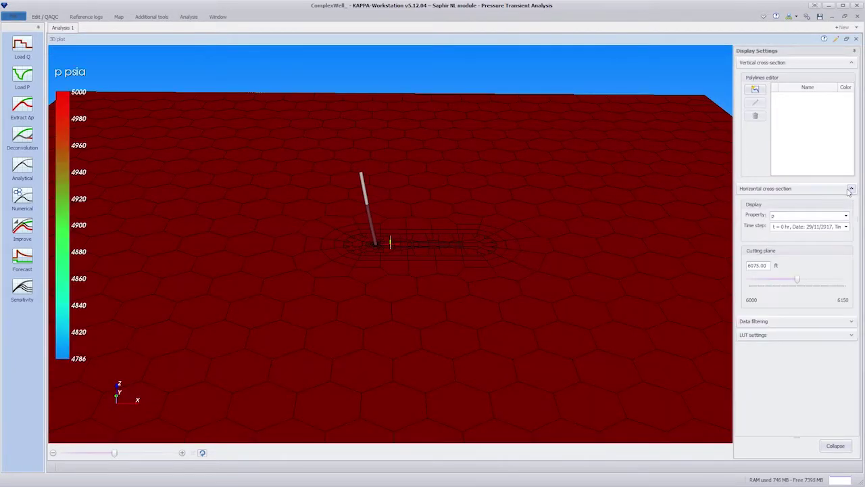
drag(788, 277, 823, 290)
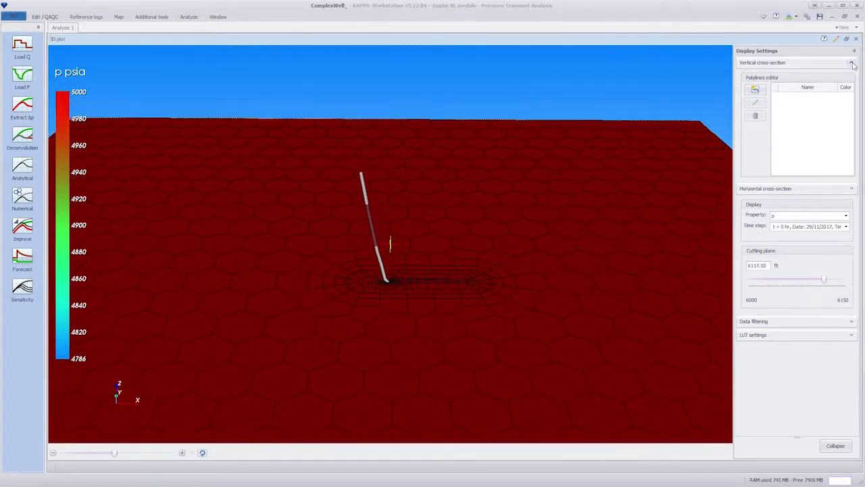
Draw a new cross-section polyline running along X across the whole reservoir and through the tested well.
click(757, 90)
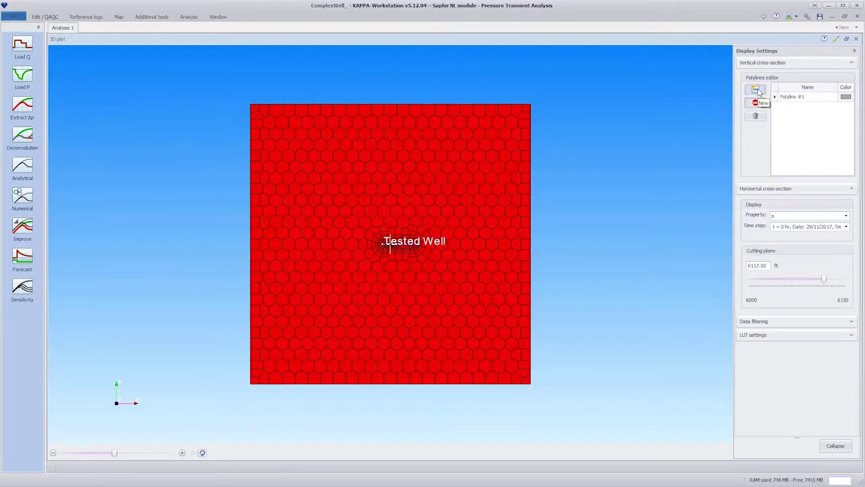
click(218, 244)
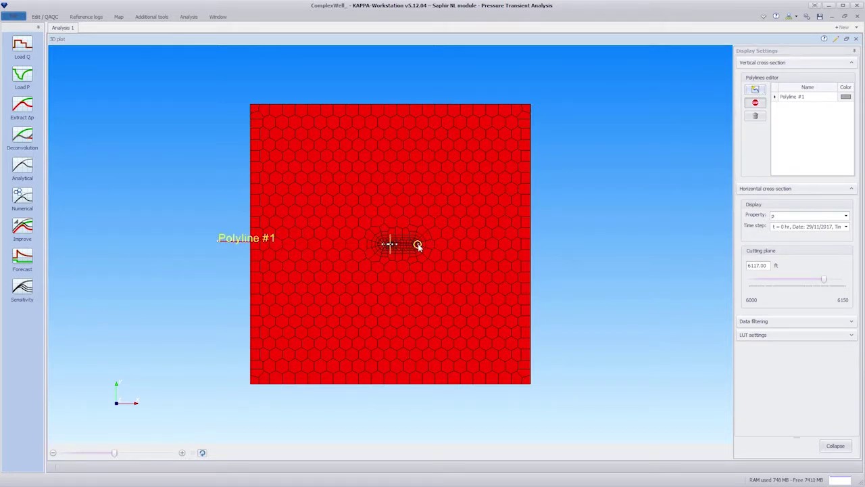
double_click(561, 244)
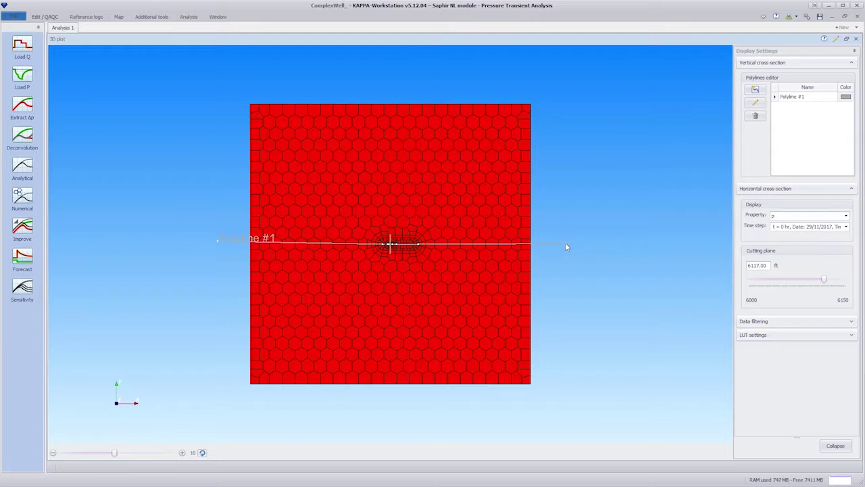
Display the vertical 2D X-Z cross-section along Polyline #1.
click(189, 16)
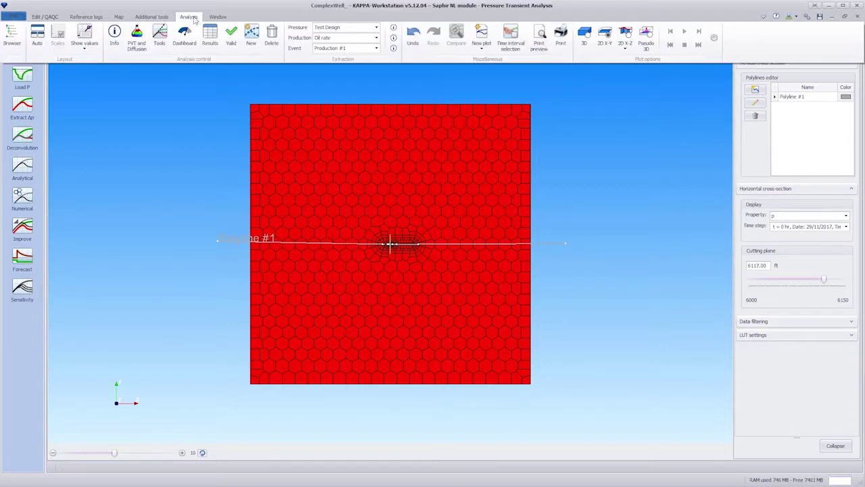
click(627, 48)
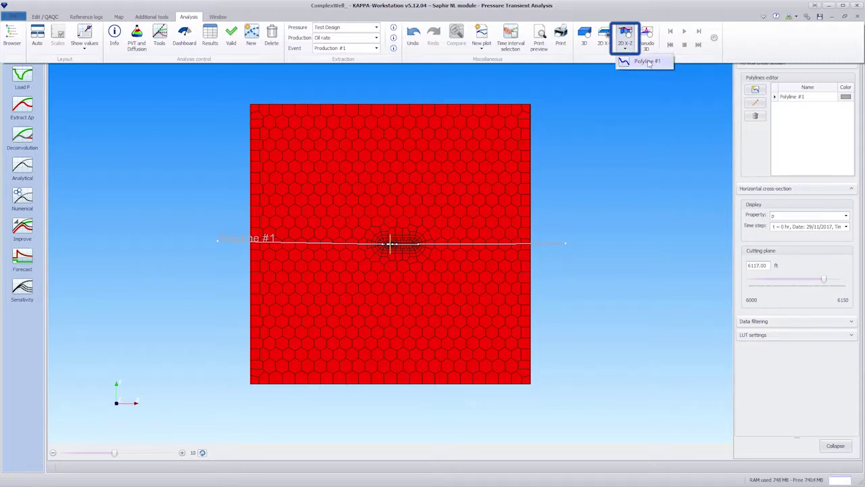
click(647, 62)
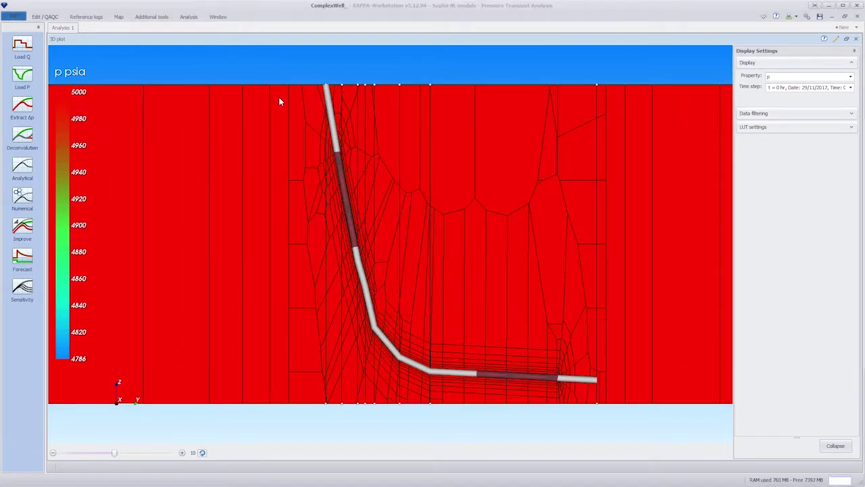
Return to the 3D display, play the pressure field through time around the well, and restore the plot to its normal size.
click(188, 16)
click(584, 37)
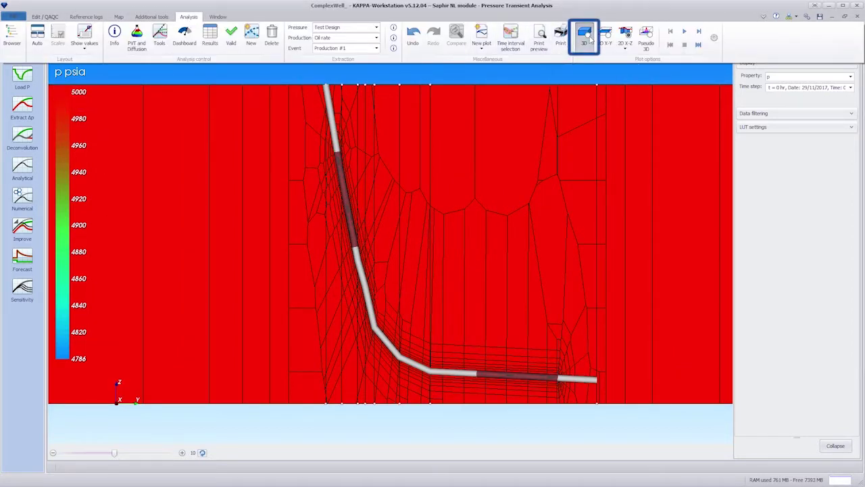
click(198, 17)
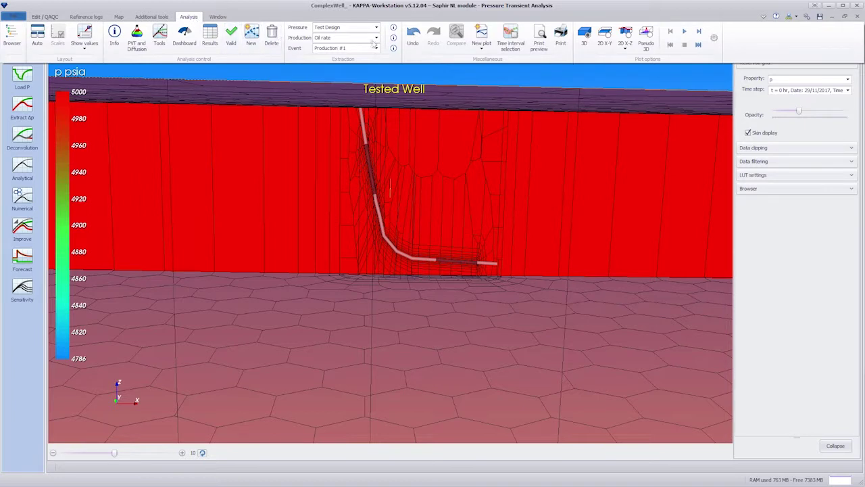
click(685, 32)
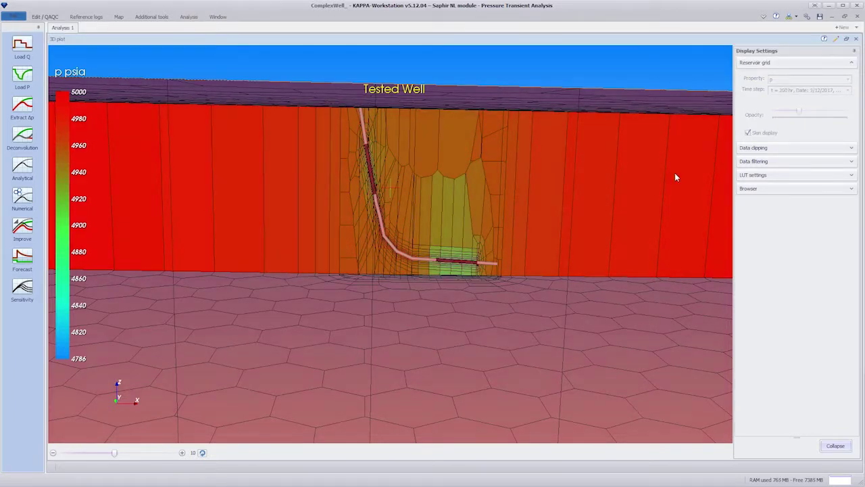
scroll(675, 174, up, 3)
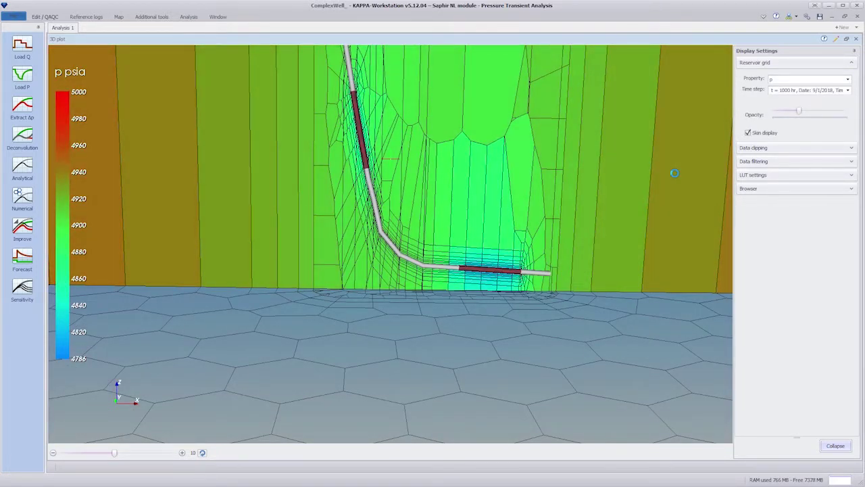
click(847, 39)
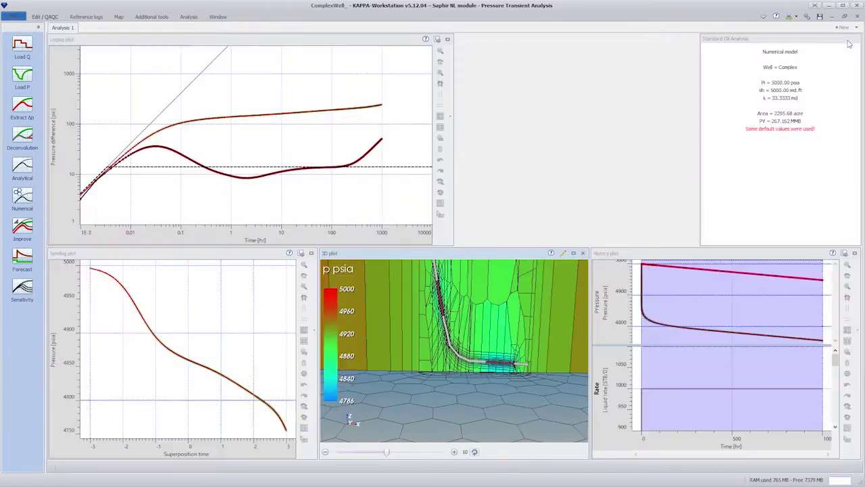
Create the new analysis Analysis 2 from Analysis 1, keeping all input parameters, the extraction and the model.
click(764, 16)
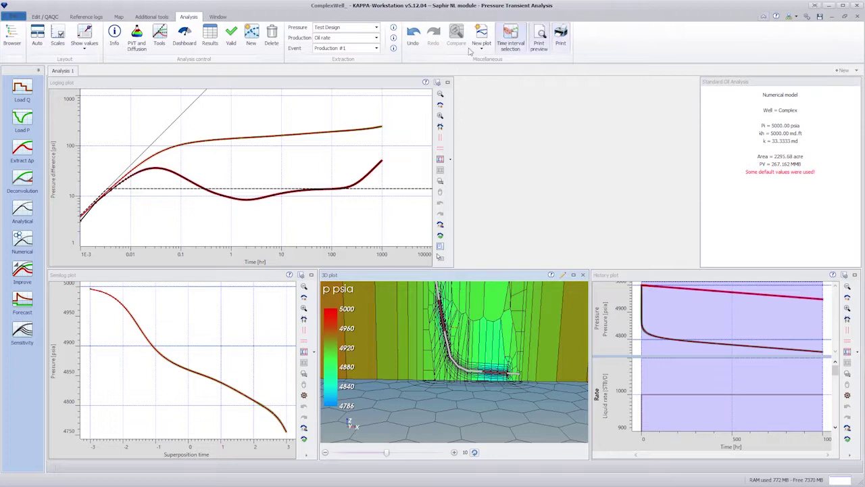
click(251, 38)
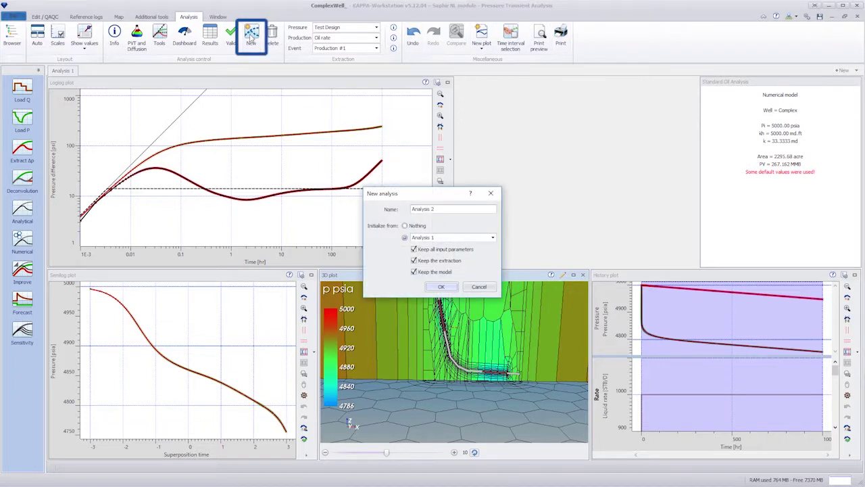
click(441, 287)
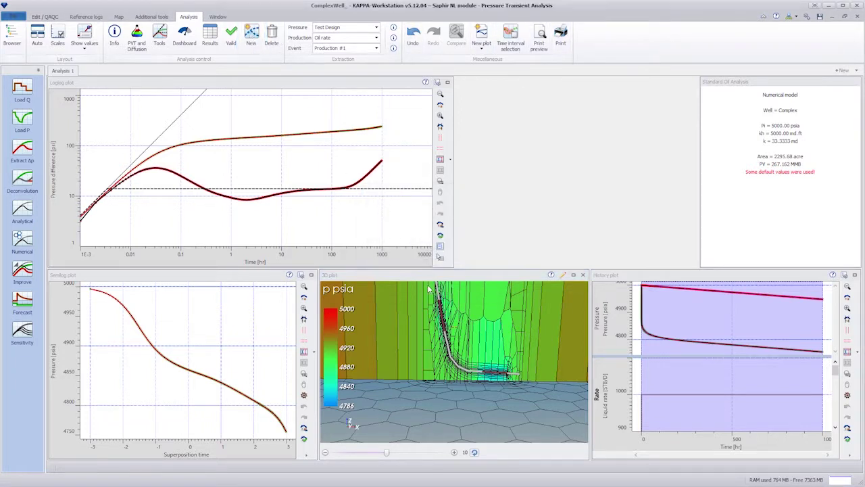
Disable optimal well upscaling in Analysis 2's grid, set the tested well's upscaling to Coarse (Rubis), update the grid and accept it.
click(118, 17)
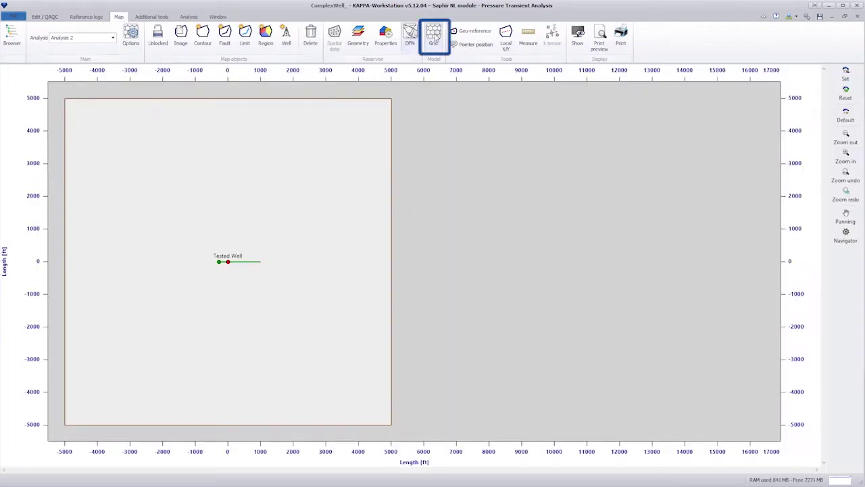
click(437, 38)
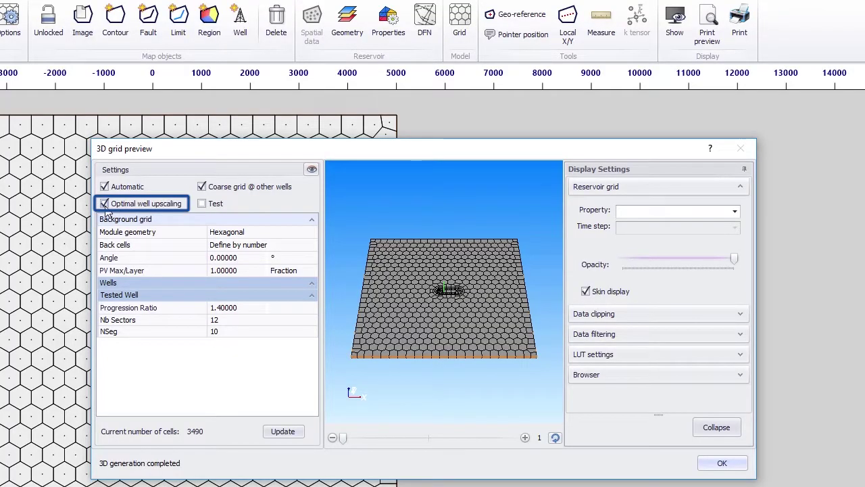
click(104, 203)
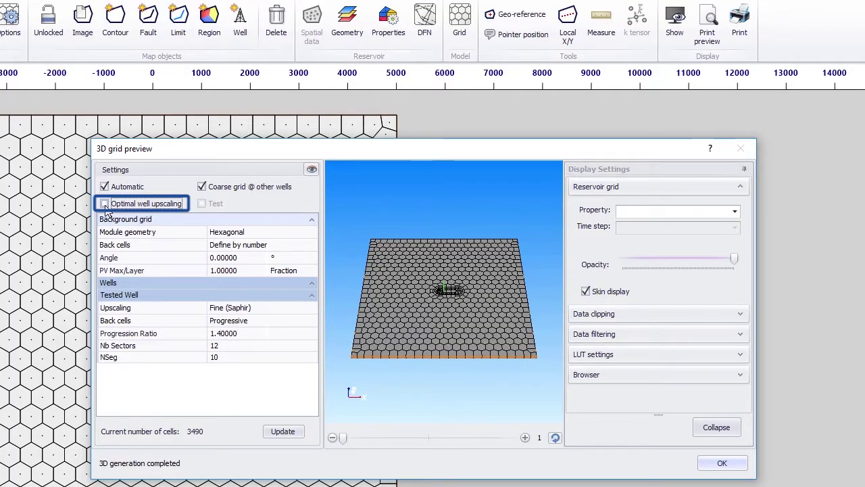
scroll(466, 342, up, 5)
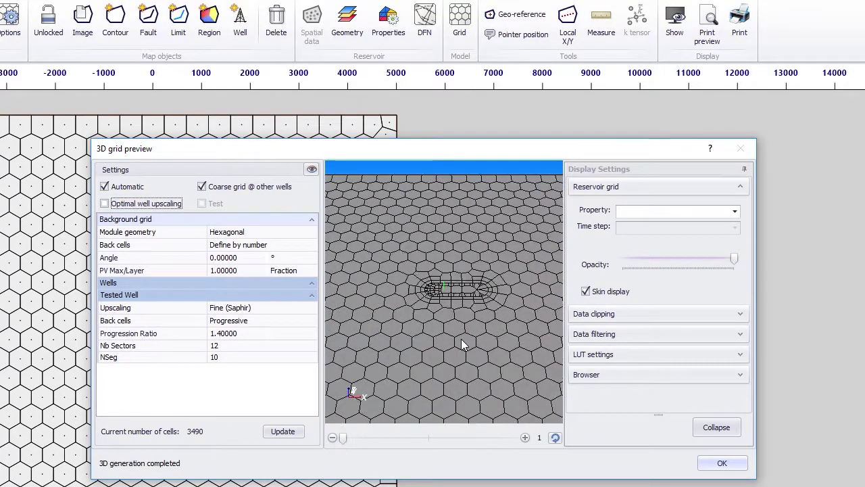
click(310, 308)
click(289, 340)
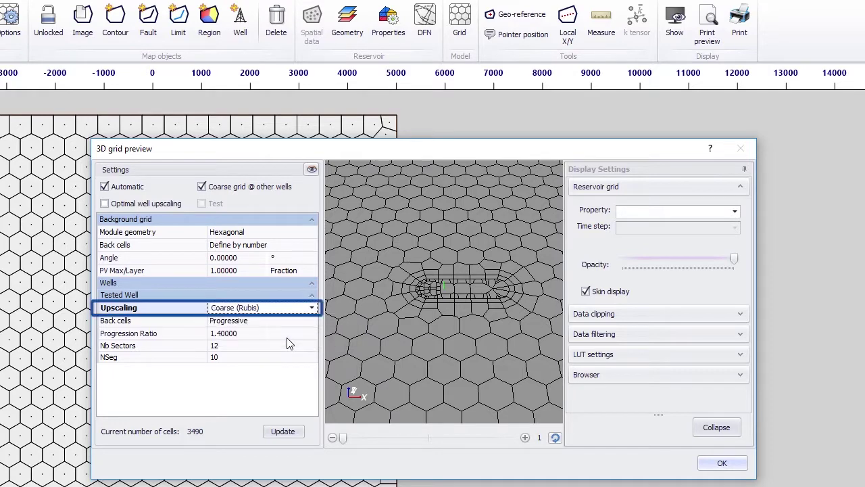
click(294, 433)
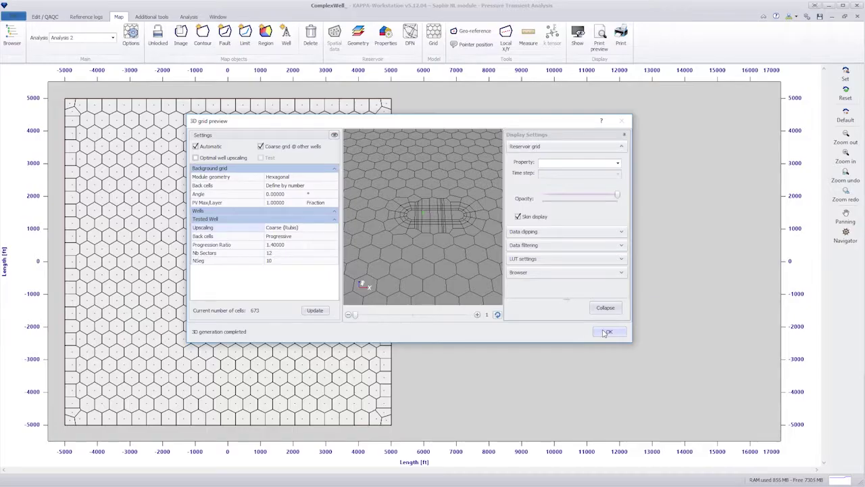
click(722, 463)
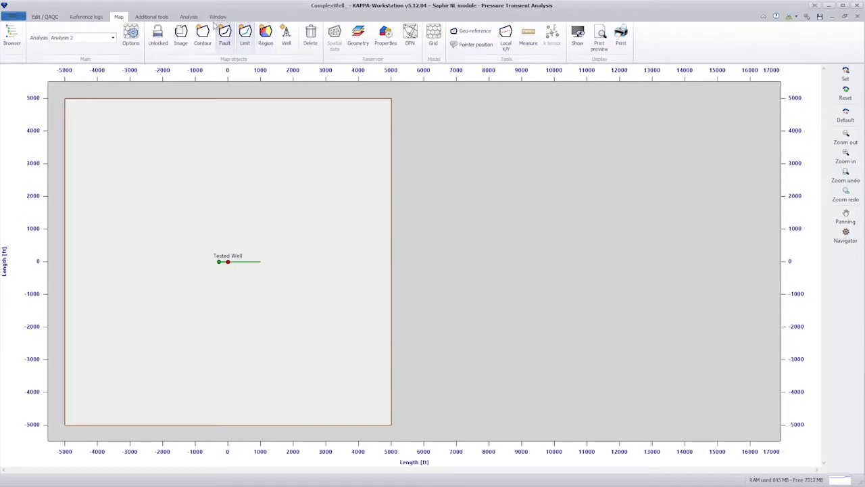
Generate the numerical model for Analysis 2 with unchanged parameters and switch to Analysis 1 to compare the responses.
click(190, 17)
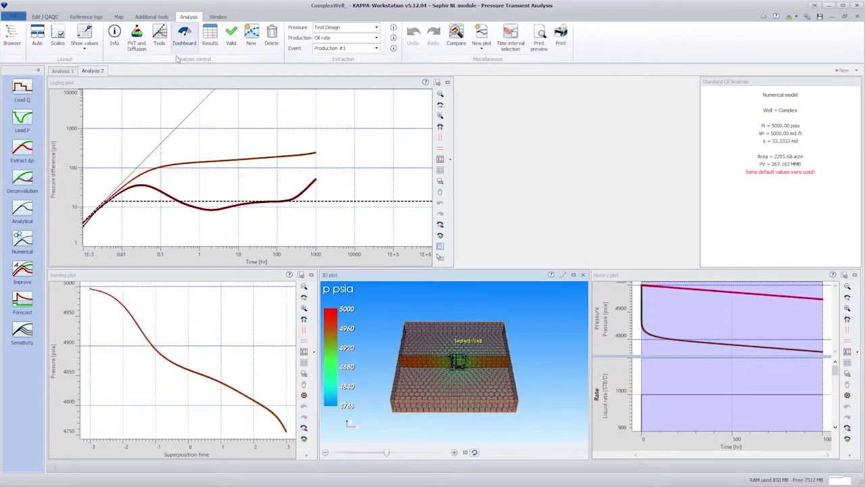
click(23, 240)
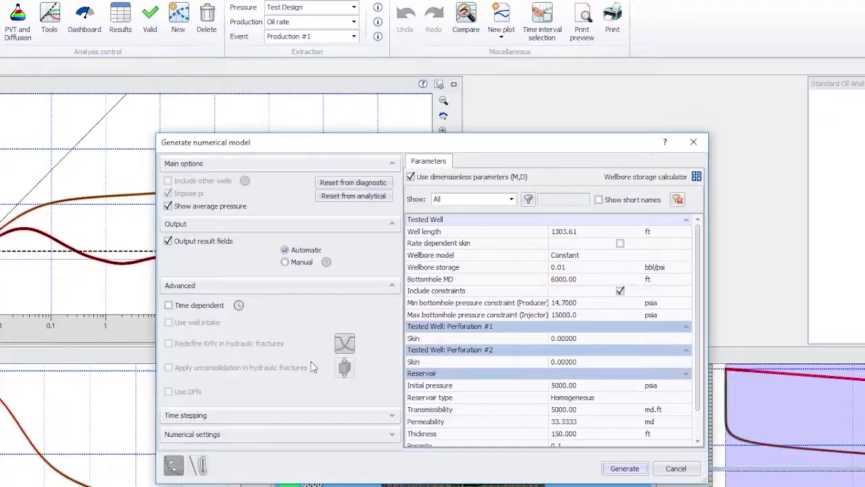
scroll(517, 297, down, 2)
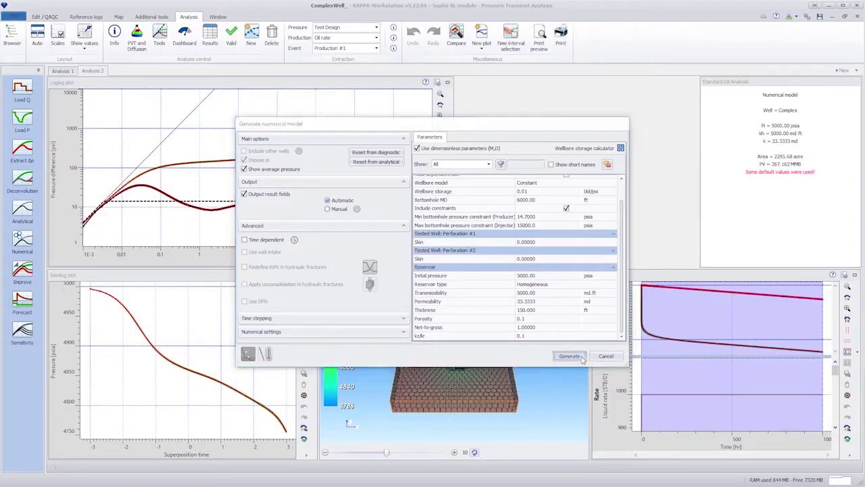
click(581, 356)
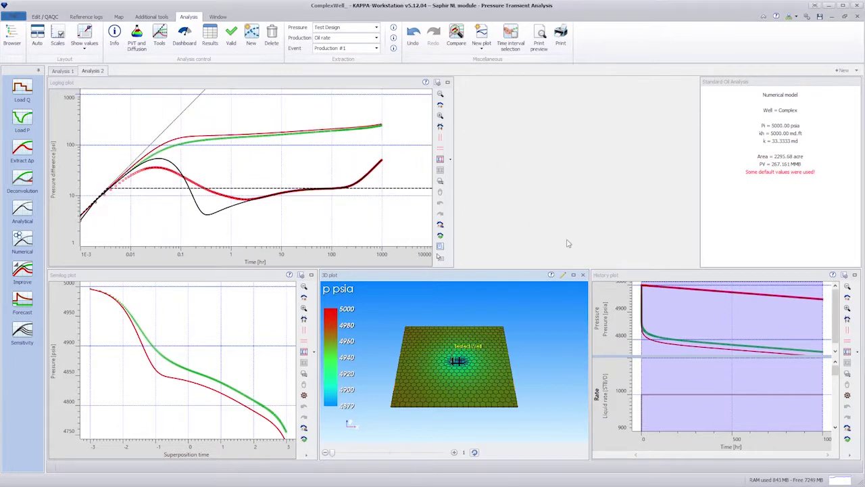
click(70, 71)
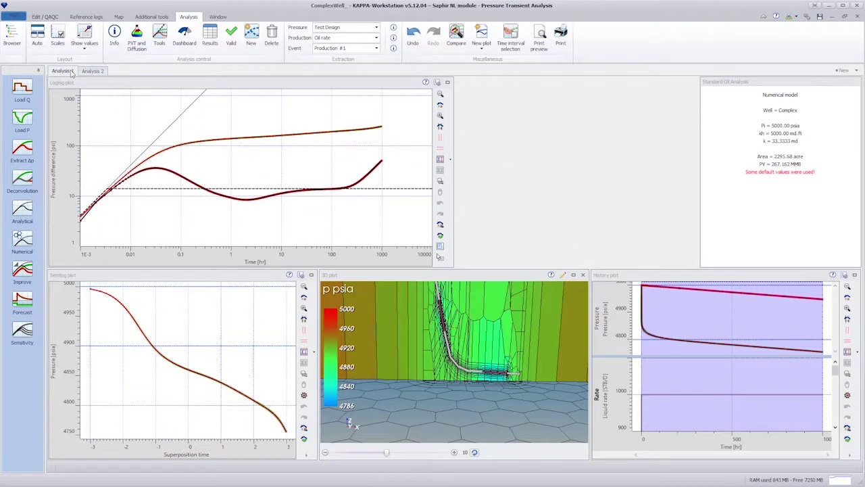